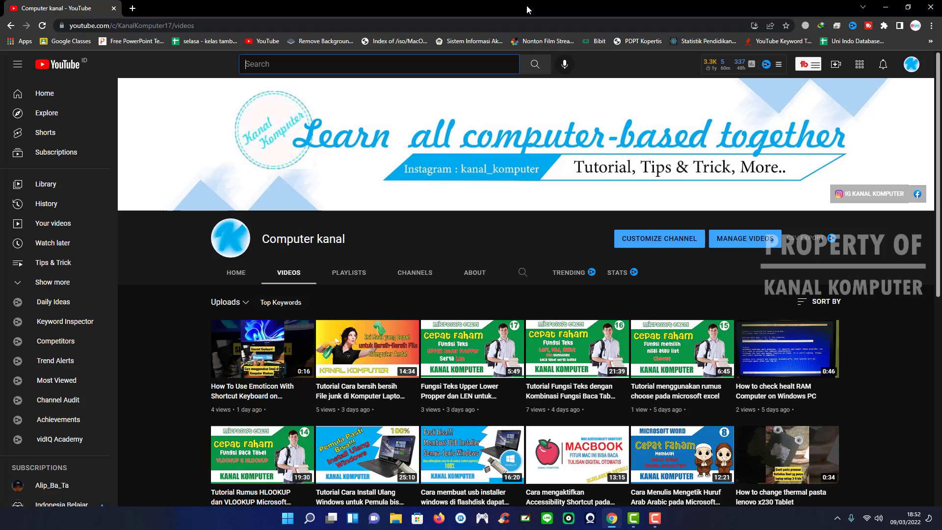
Minimize the browser window and launch Hard Disk Sentinel from the desktop.
click(889, 9)
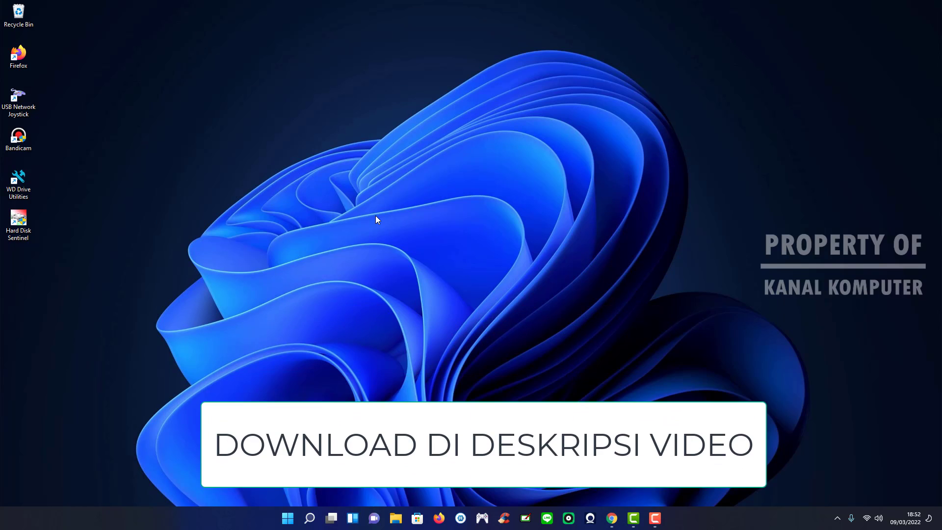
double_click(19, 223)
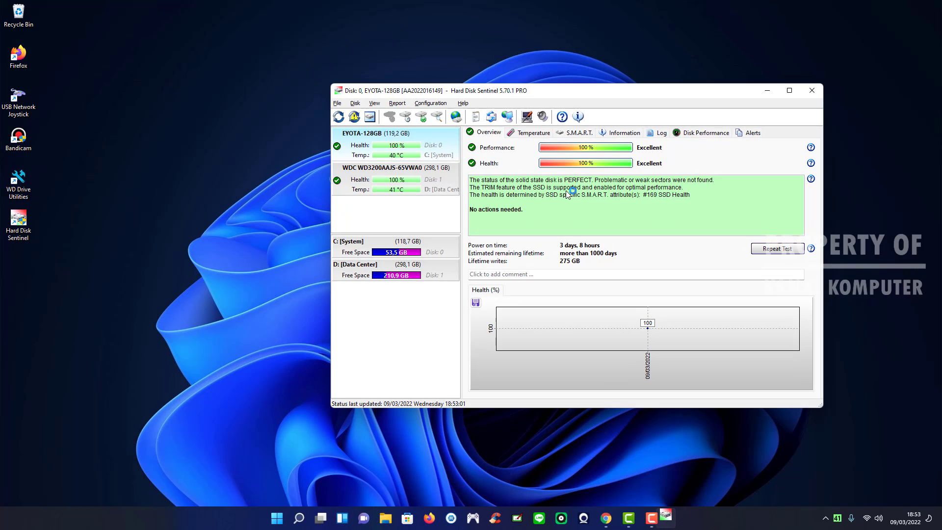
drag(621, 93, 512, 80)
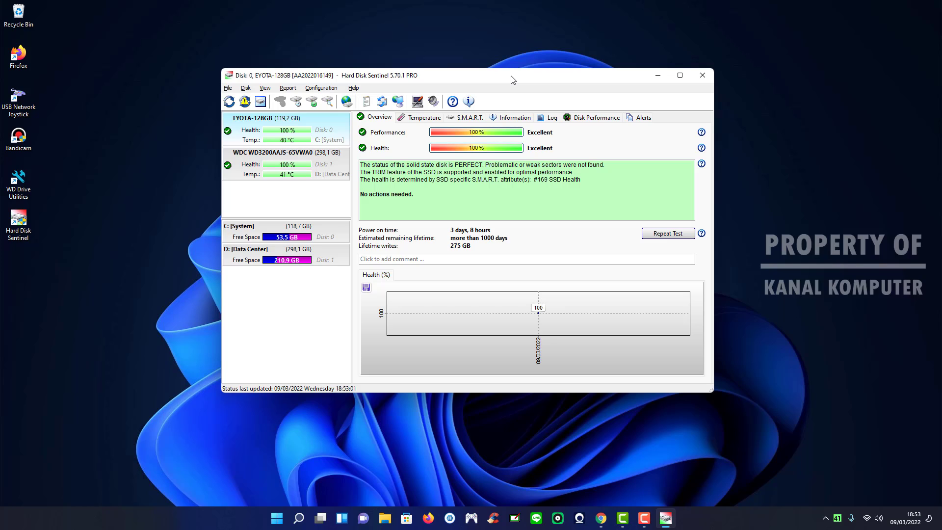
drag(512, 80, 490, 86)
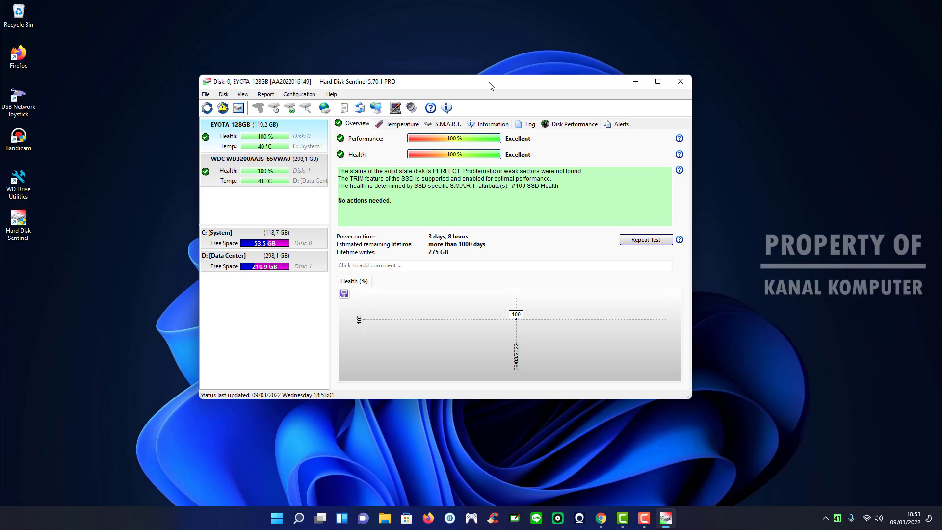
drag(489, 86, 502, 84)
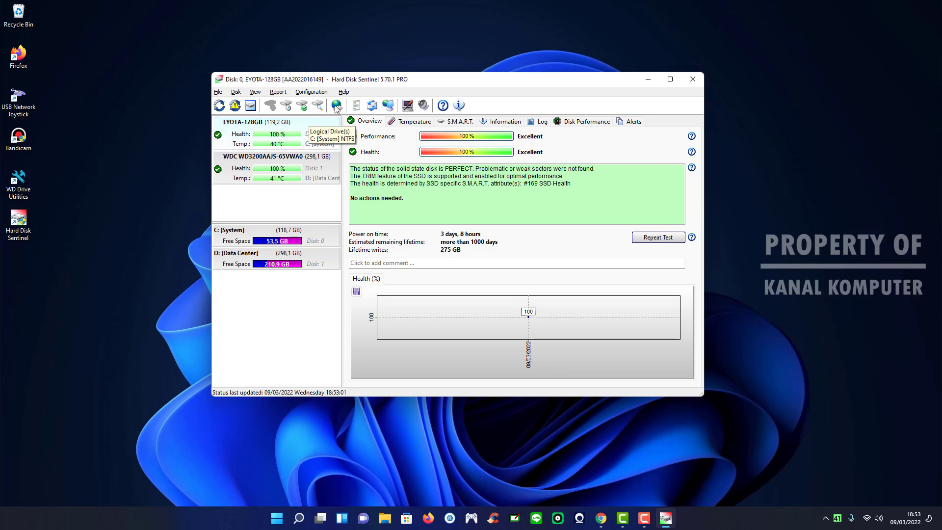
mouse_move(375, 80)
mouse_down()
mouse_move(408, 86)
mouse_move(364, 89)
mouse_up()
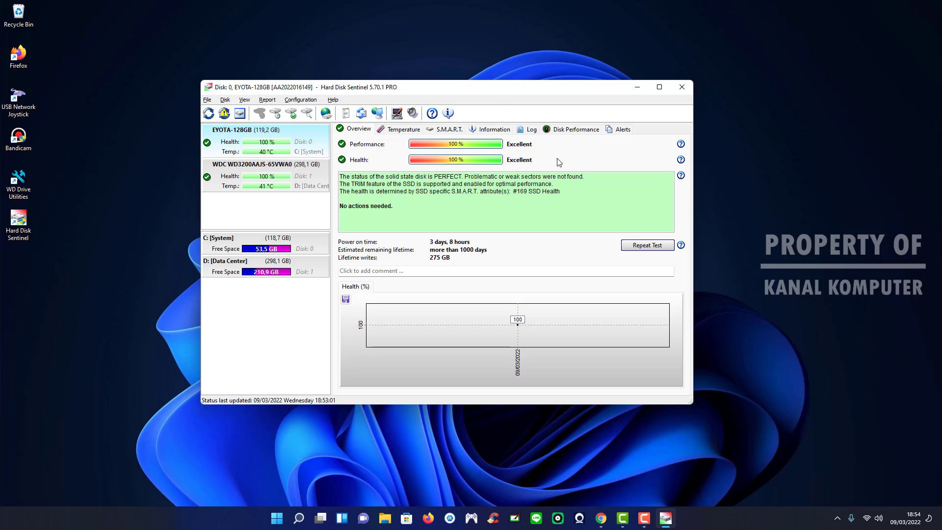
drag(523, 90, 567, 102)
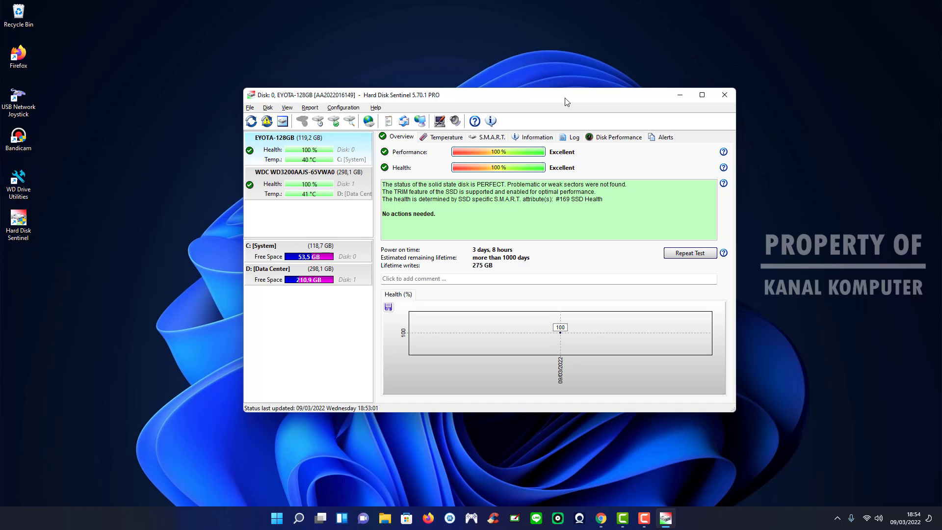
drag(567, 101, 552, 105)
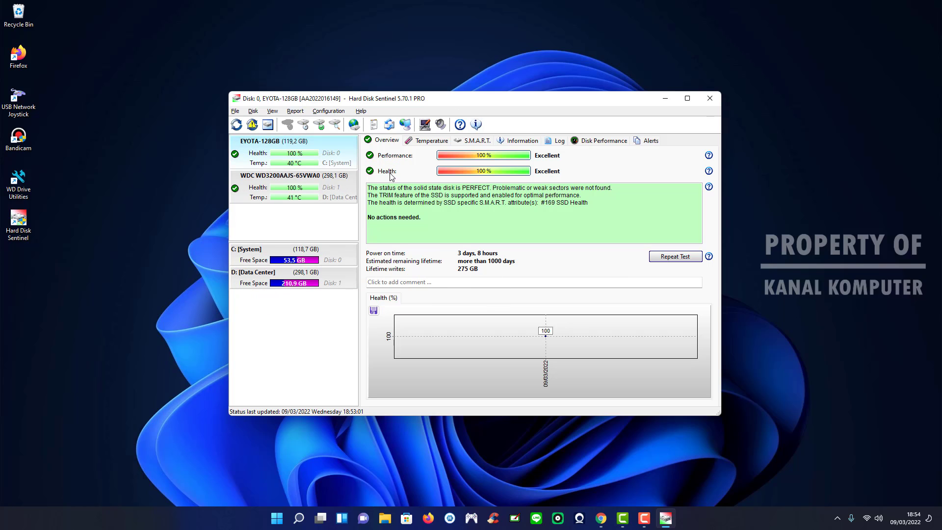
mouse_move(399, 100)
mouse_down()
mouse_move(414, 98)
mouse_move(400, 102)
mouse_up()
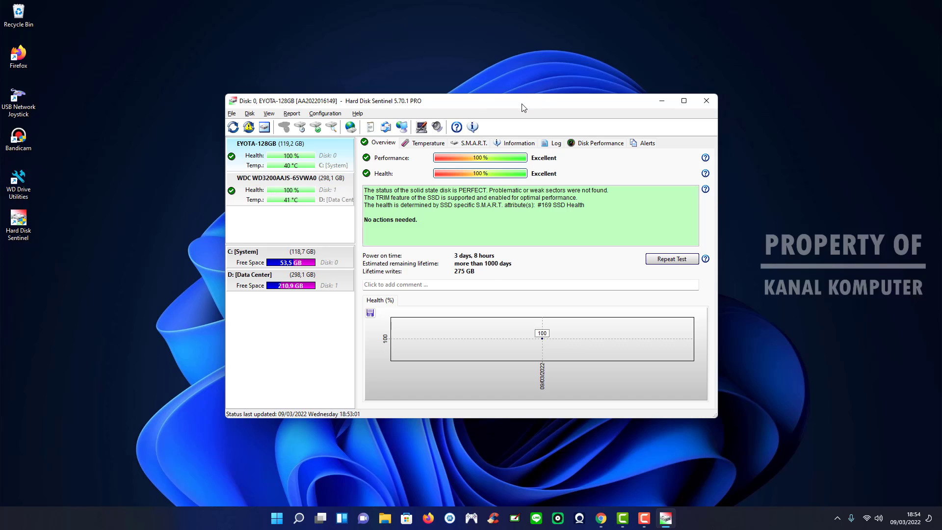
mouse_move(522, 105)
mouse_down()
mouse_move(535, 102)
mouse_move(511, 110)
mouse_up()
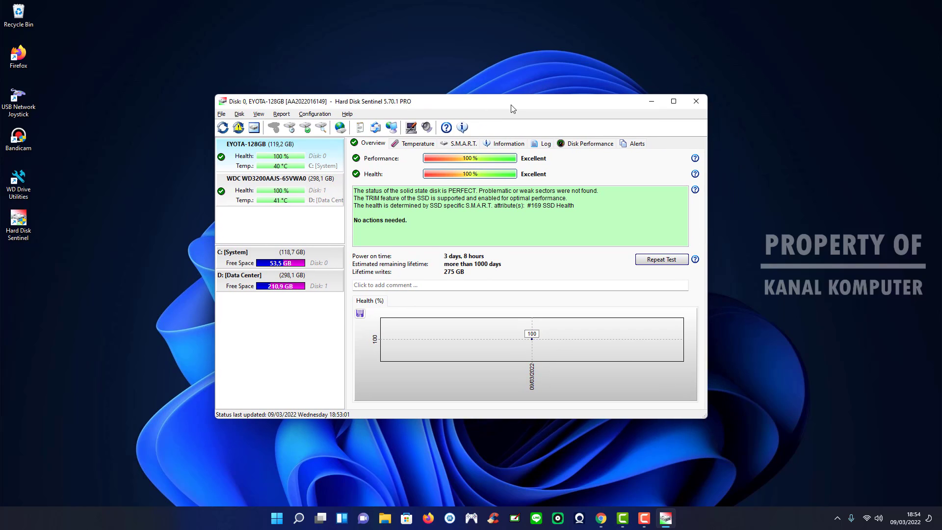
click(221, 114)
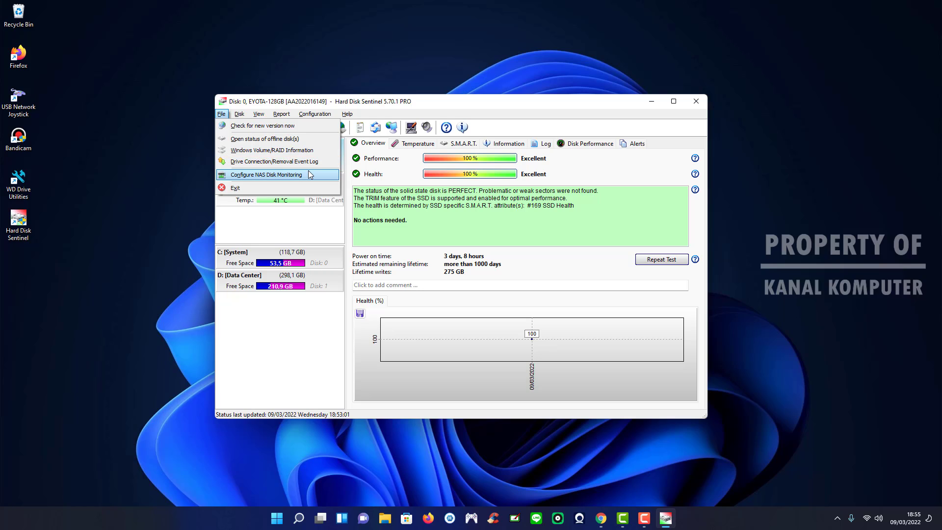
click(315, 113)
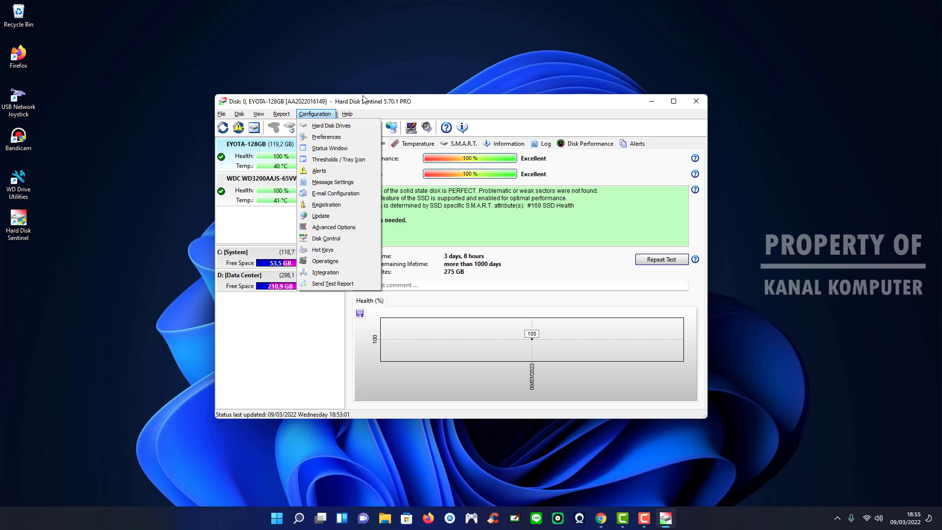
click(378, 101)
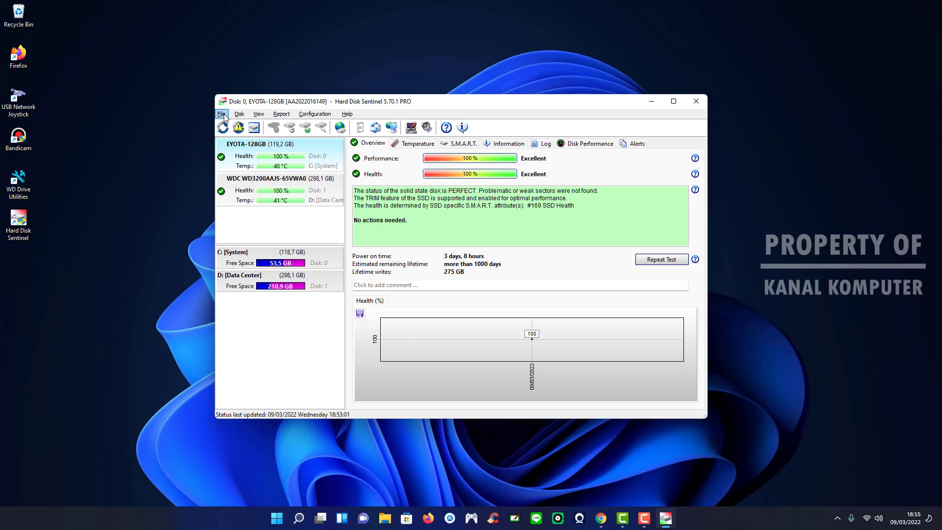
click(239, 114)
mouse_move(260, 114)
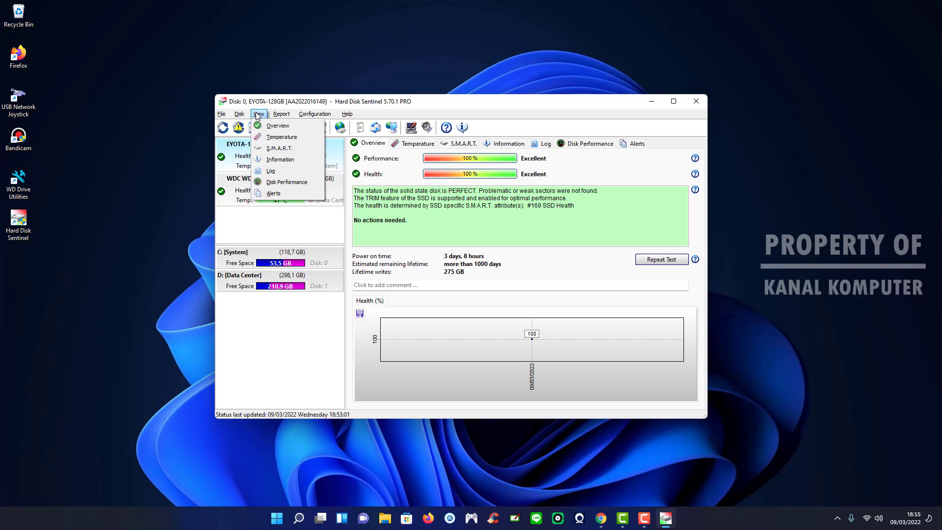
mouse_move(310, 116)
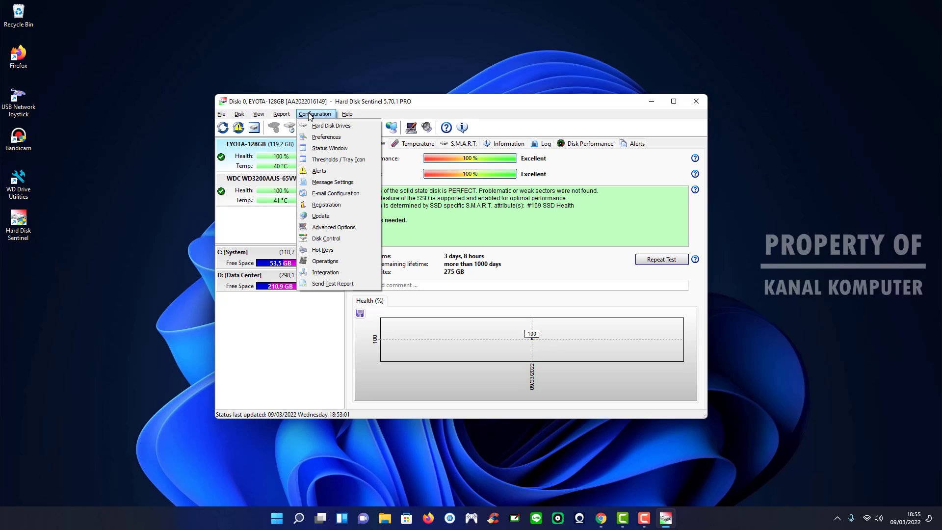
click(439, 108)
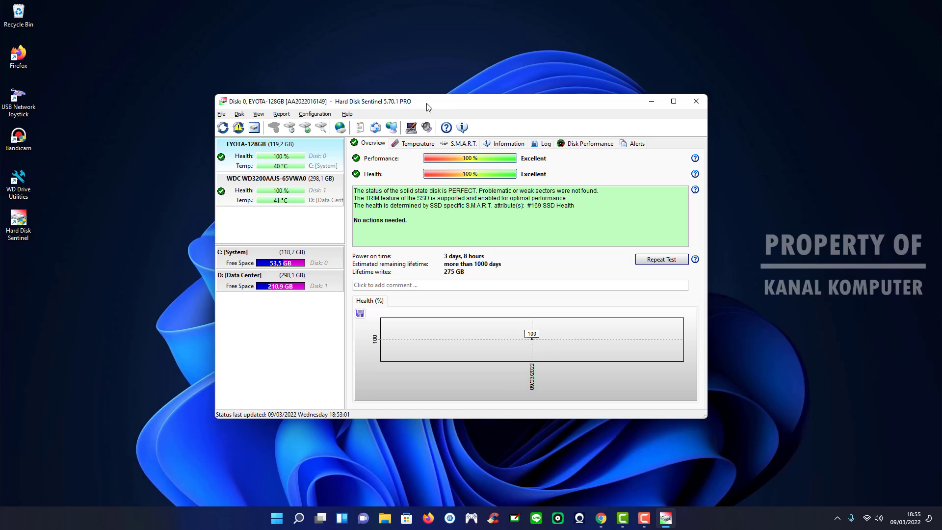
Compare the temperature readings of the EYOTA-128GB and WDC WD3200AAJS-65VWA0 disks, ending on the EYOTA-128GB disk.
click(415, 149)
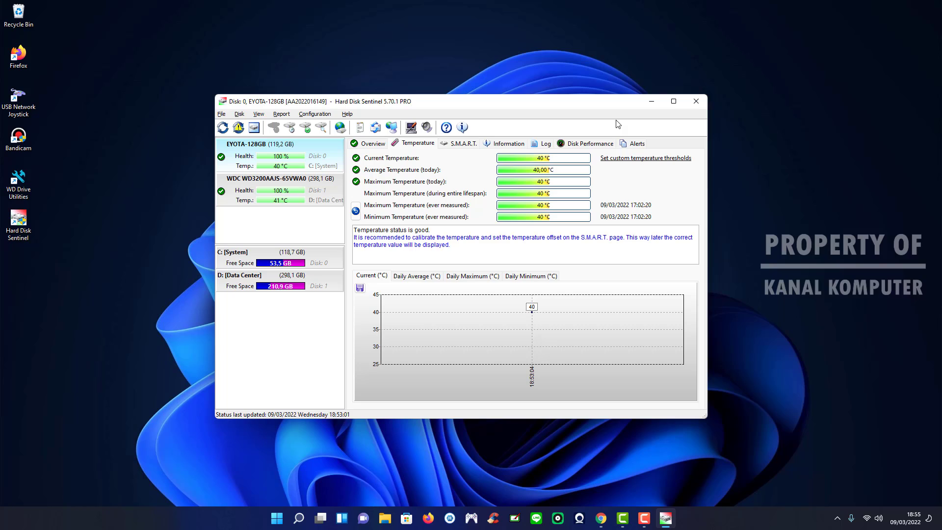
click(274, 196)
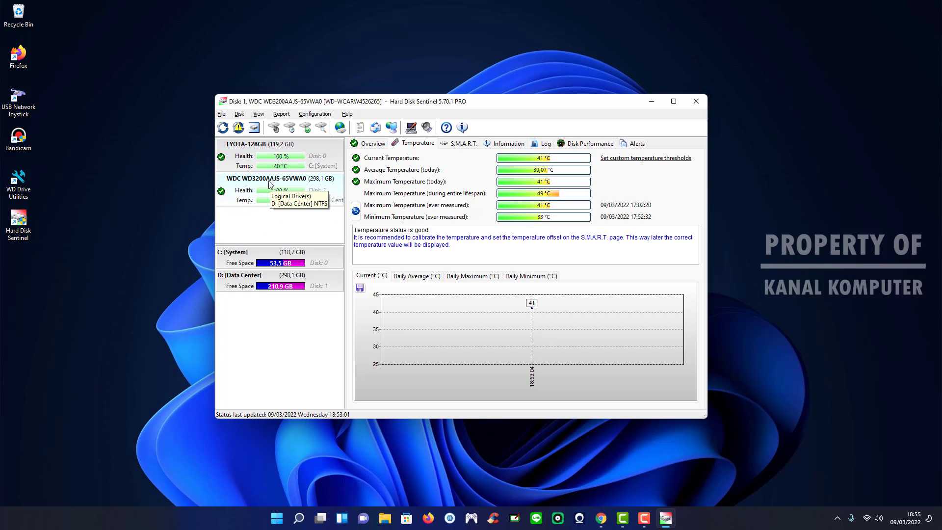
click(306, 158)
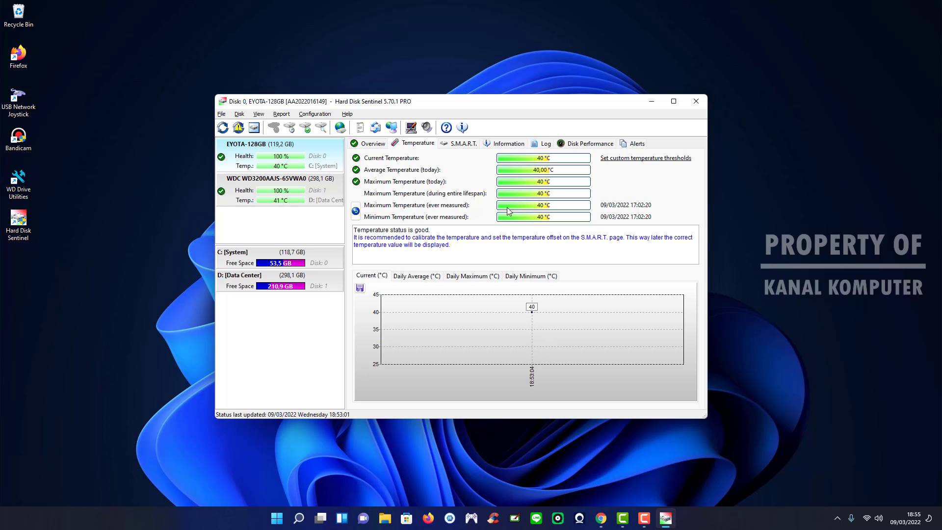
key(Down)
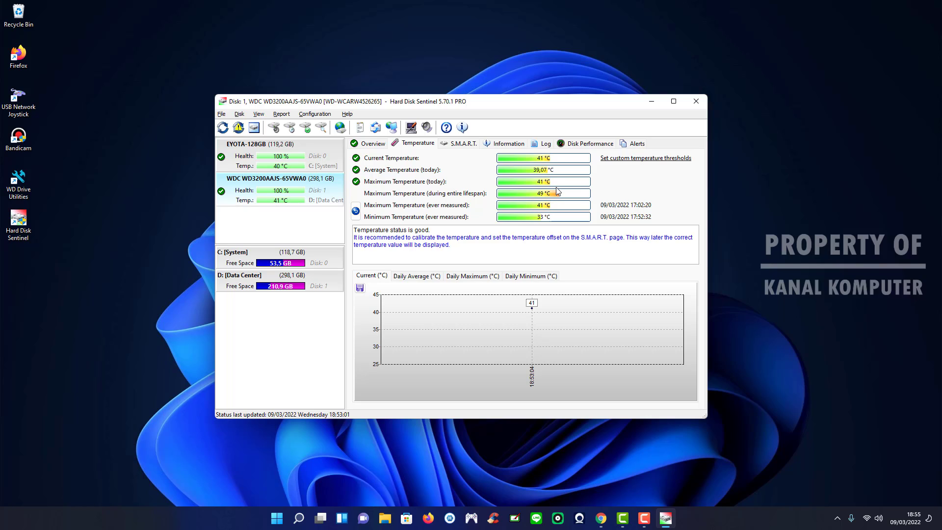
key(Up)
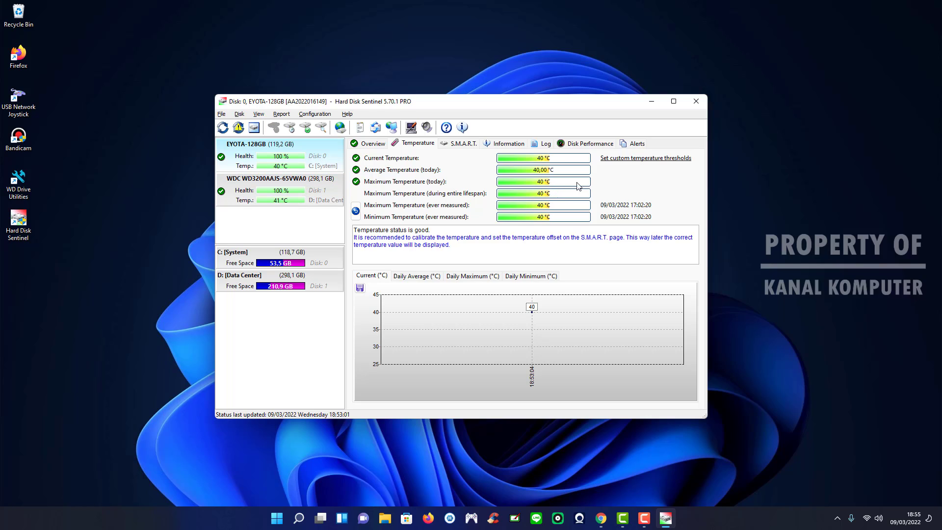
click(308, 185)
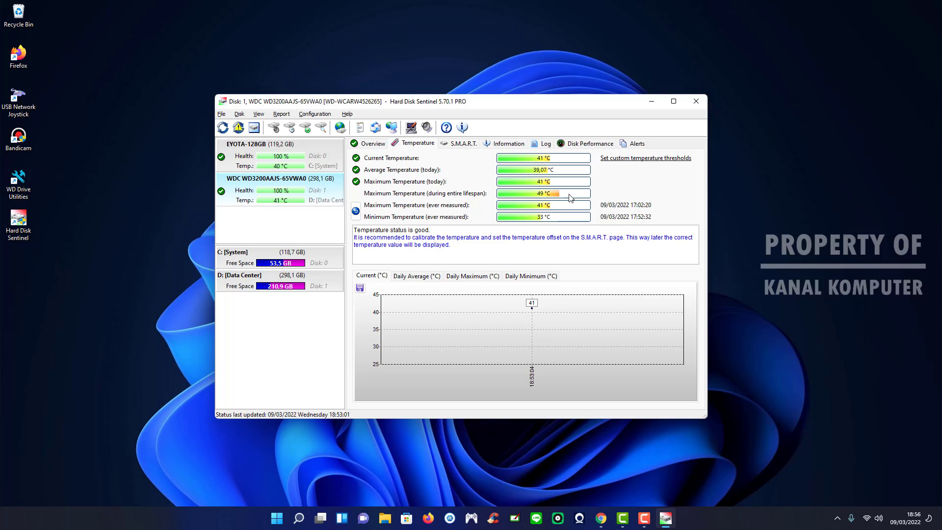
key(Up)
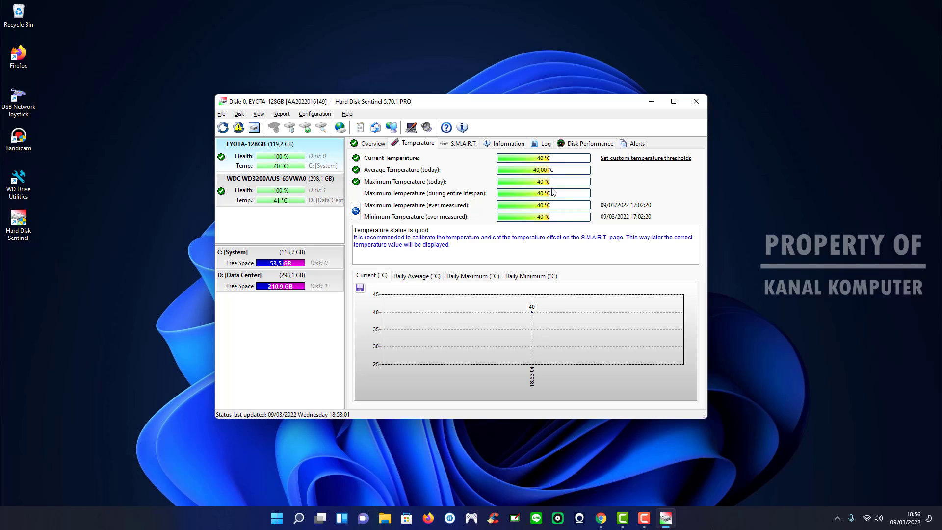
key(Down)
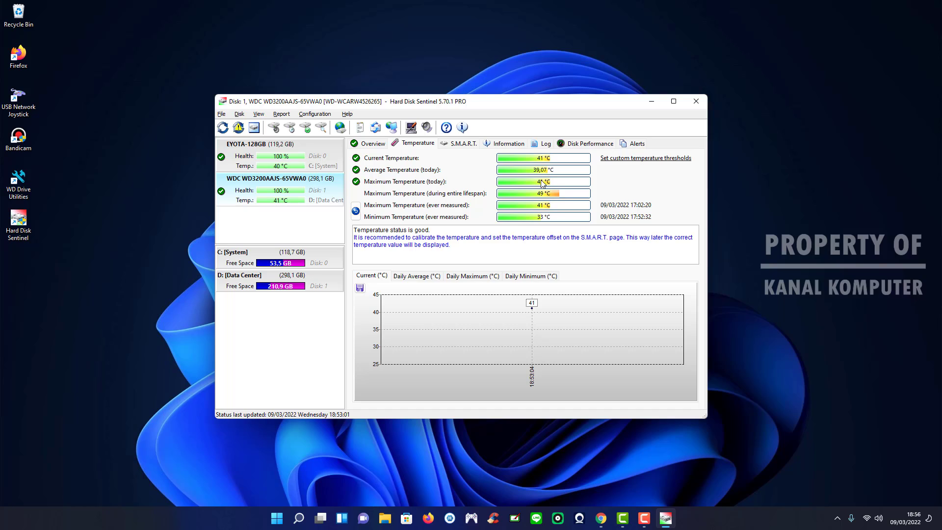
key(Up)
key(Down)
key(Up)
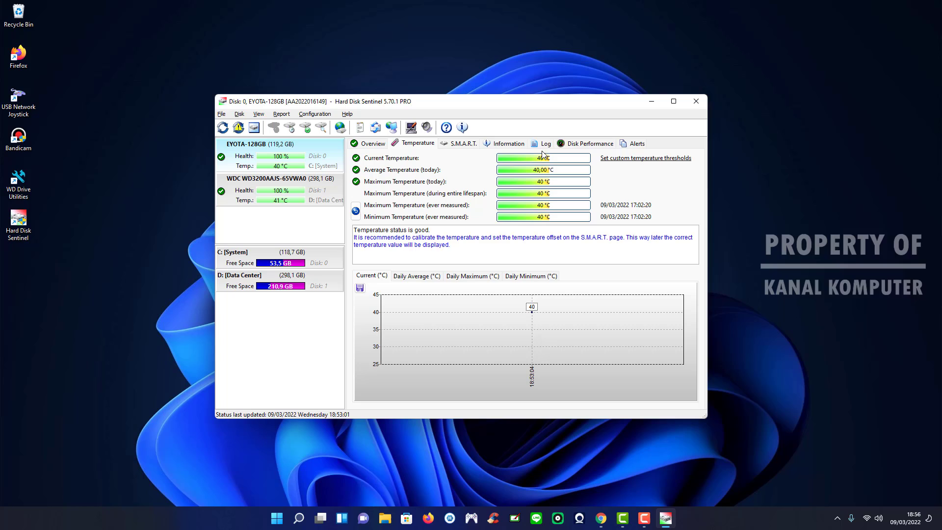
Review the S.M.A.R.T. attributes and the detailed hardware information of the EYOTA-128GB disk.
click(465, 145)
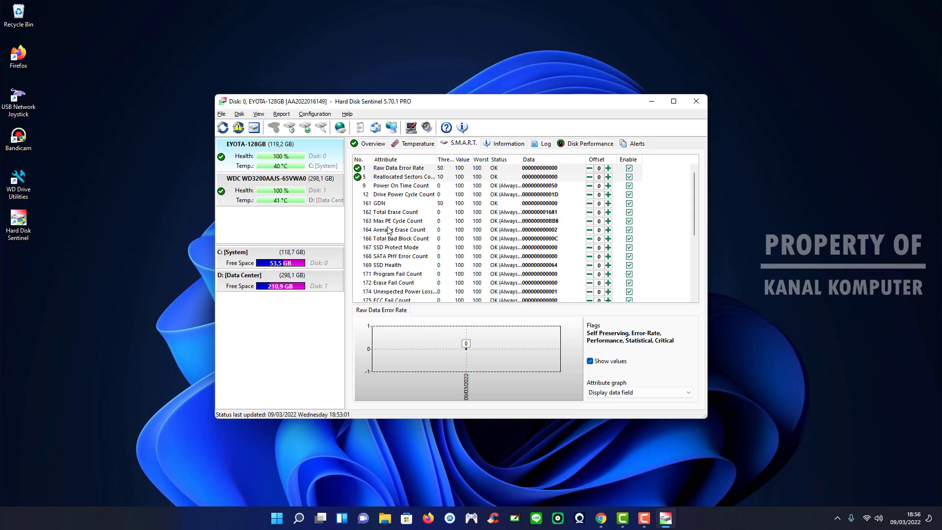
click(514, 144)
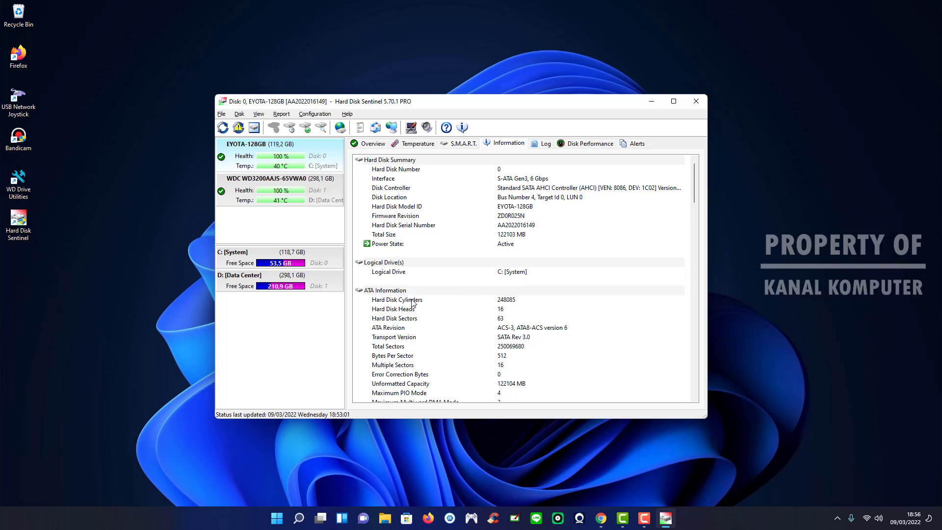
scroll(413, 303, down, 2)
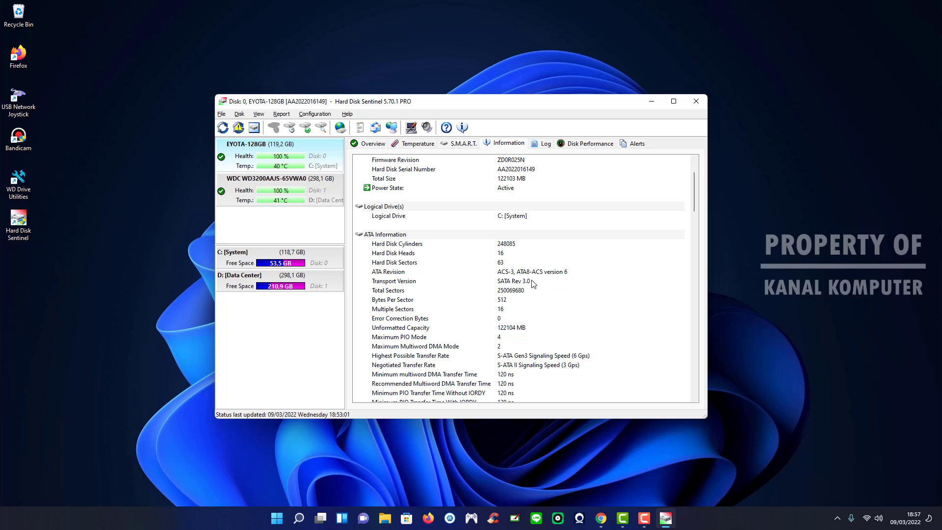
scroll(528, 285, down, 3)
scroll(528, 285, up, 5)
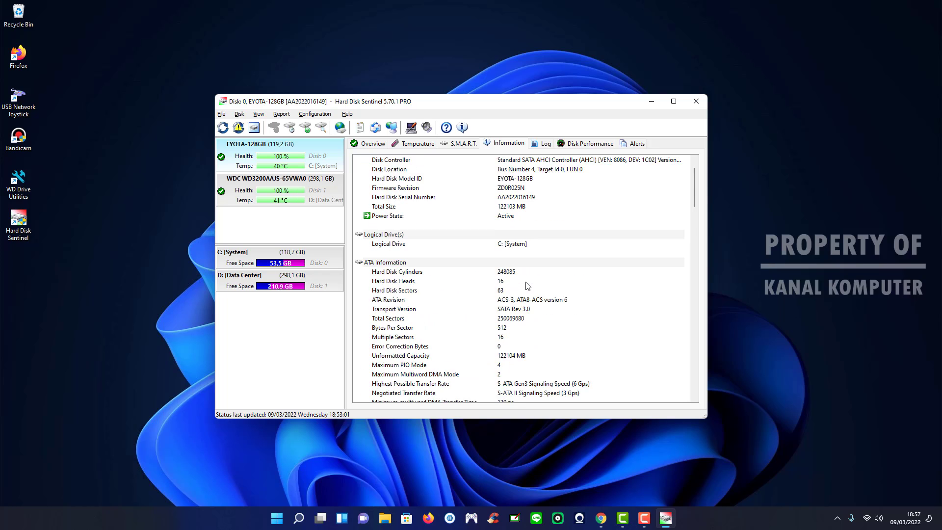
Check the log, disk performance and alerts of the EYOTA-128GB disk and return to its overview.
click(541, 143)
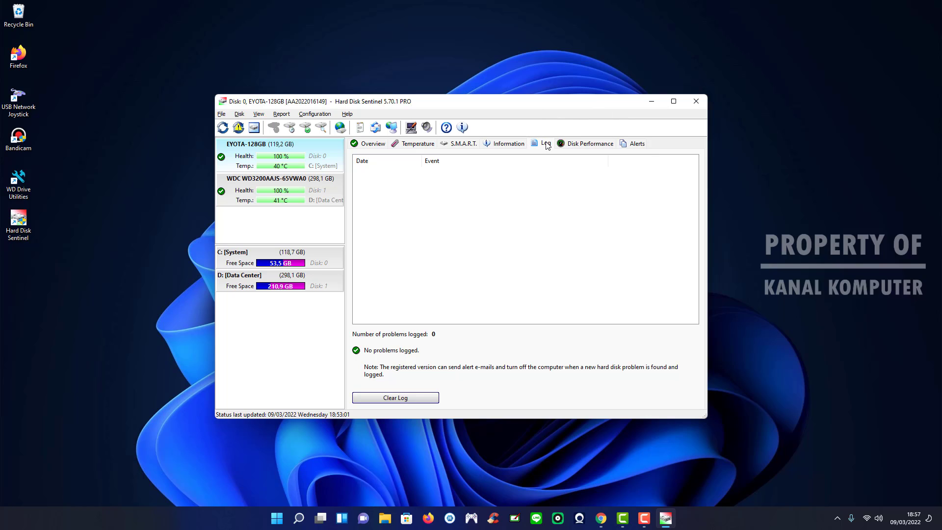
click(590, 146)
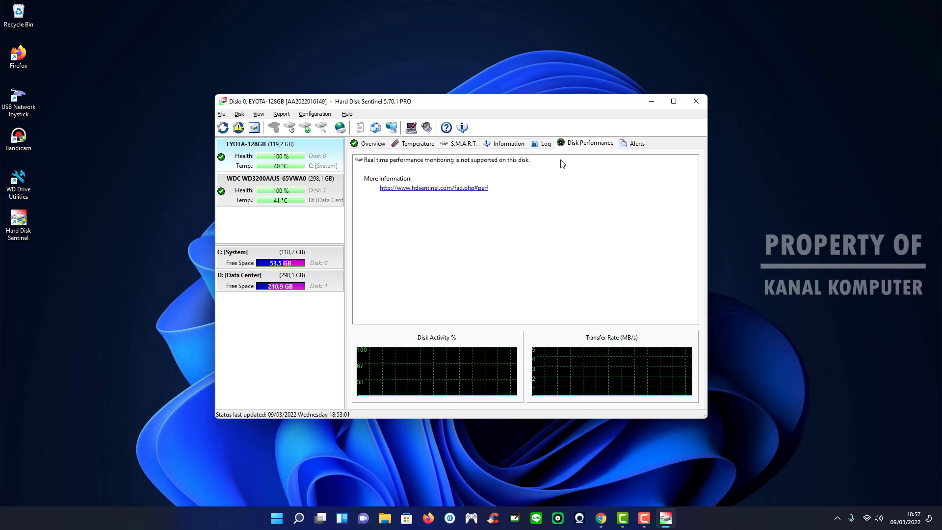
click(633, 145)
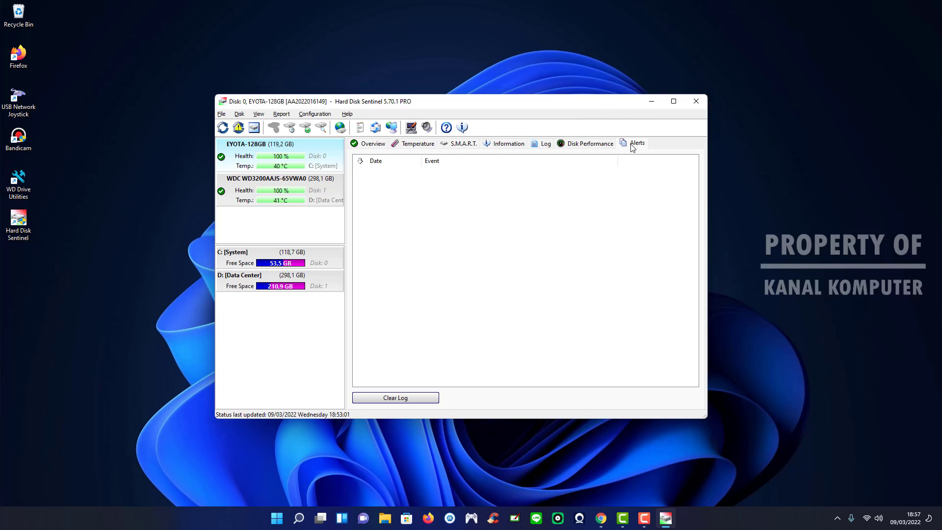
click(596, 146)
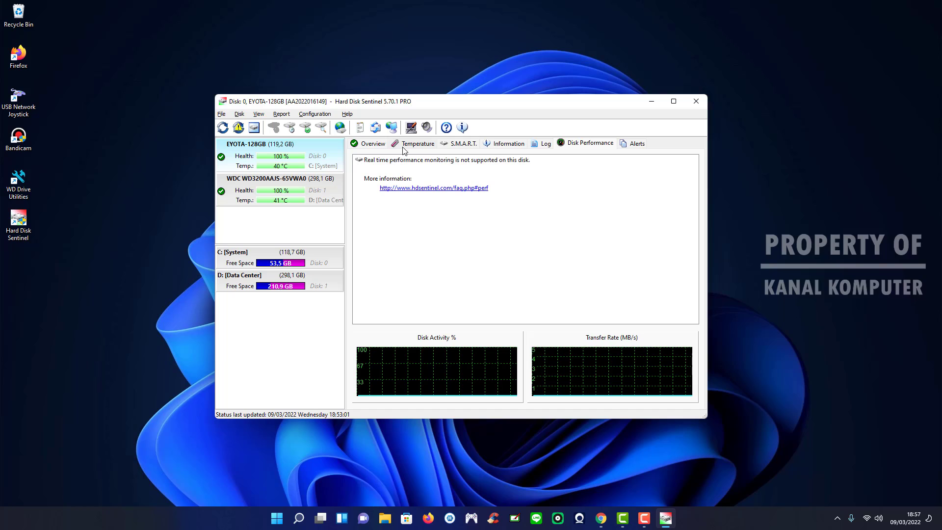
click(372, 150)
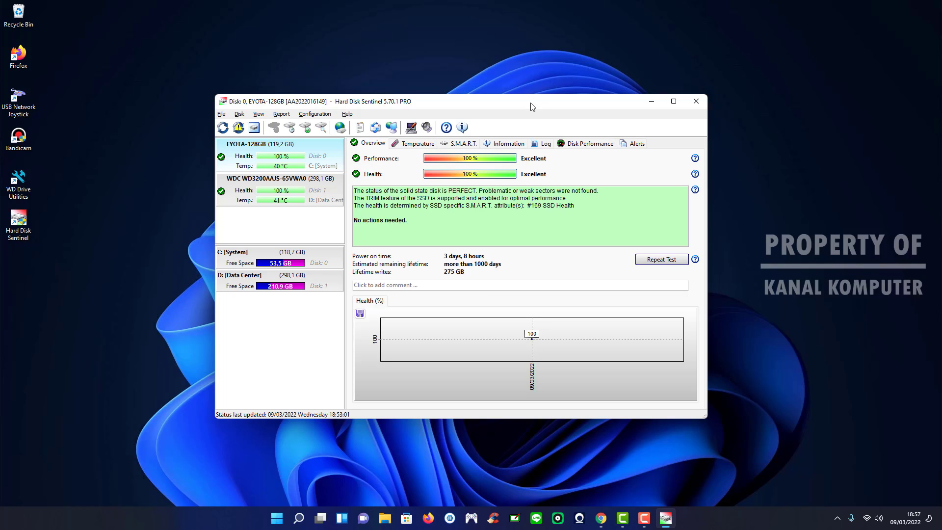
drag(524, 109, 491, 78)
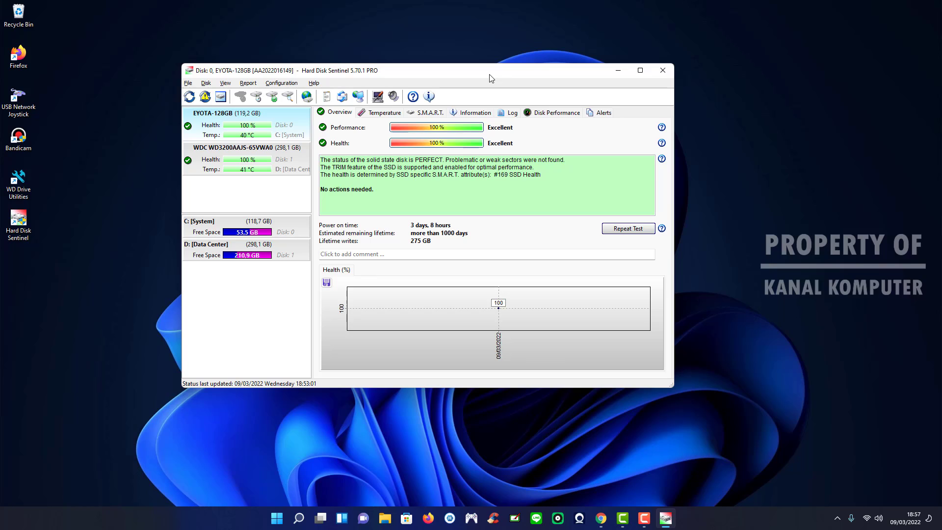
drag(490, 79, 498, 100)
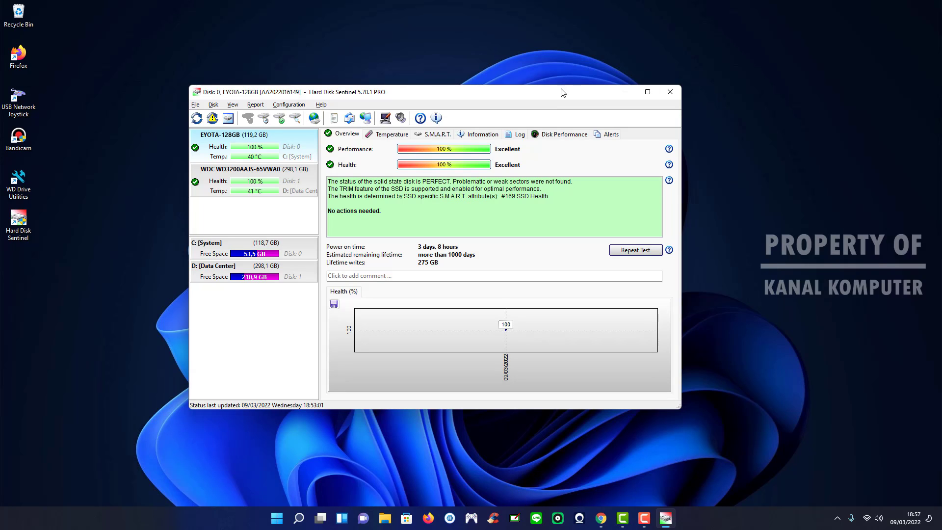
drag(558, 94, 562, 49)
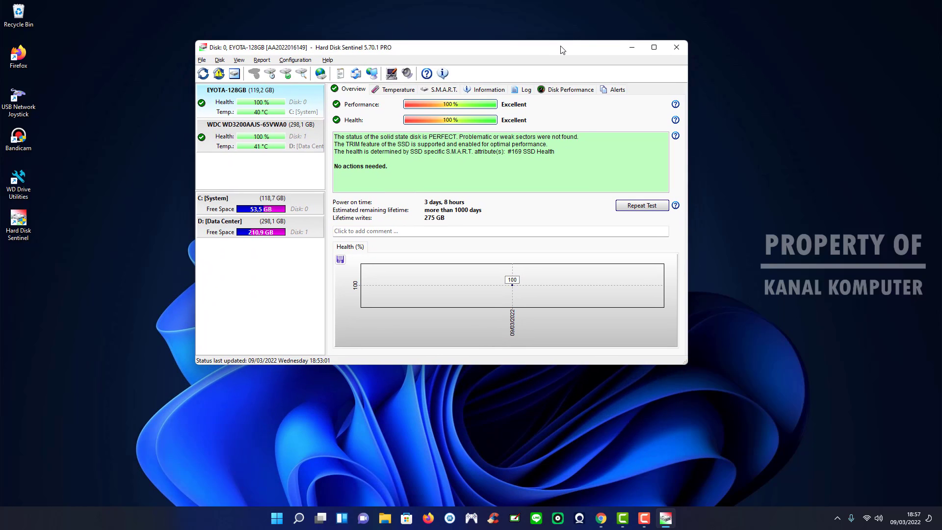